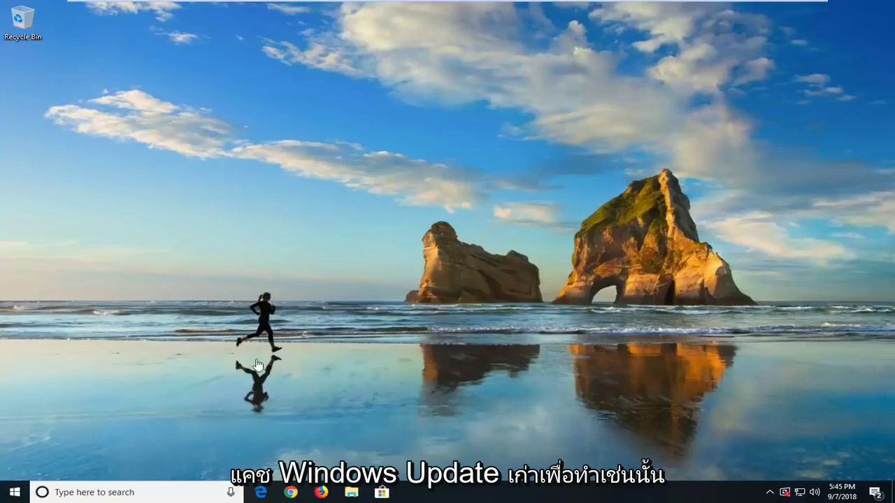
Search Windows for "services" and open the Services desktop app.
left_click(10, 493)
left_click(10, 495)
left_click(10, 495)
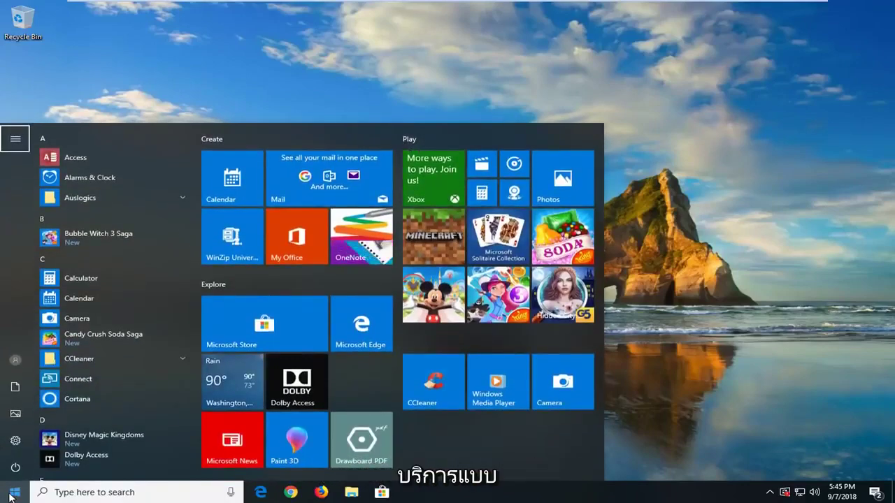
left_click(55, 493)
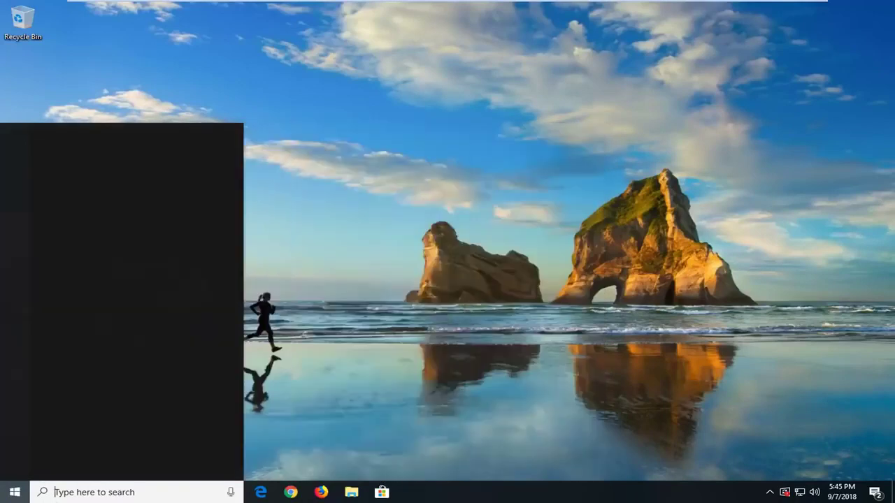
type("s")
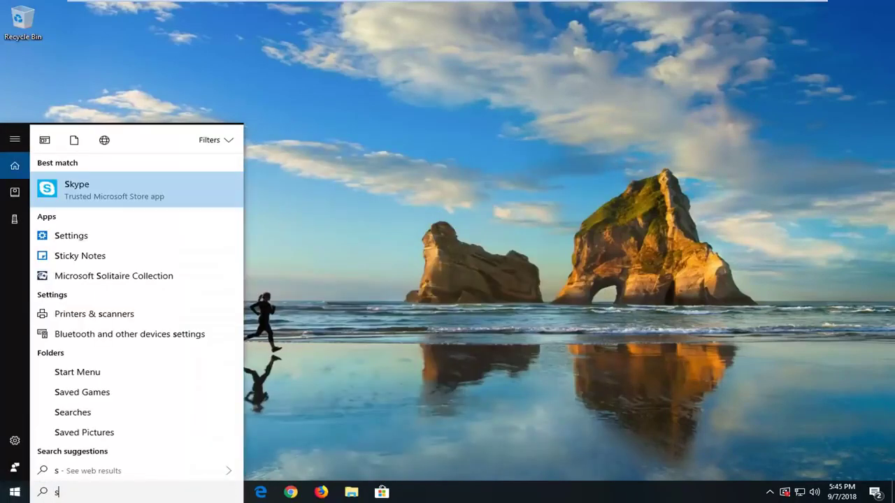
type("ervices")
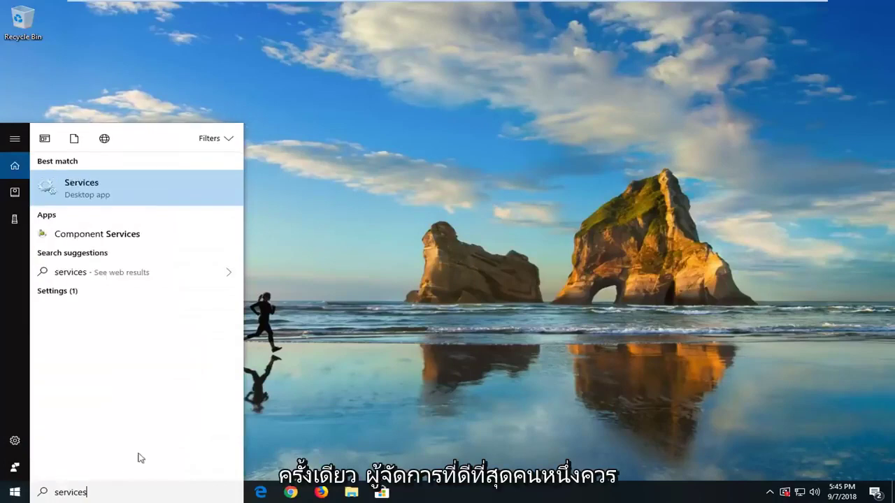
left_click(93, 193)
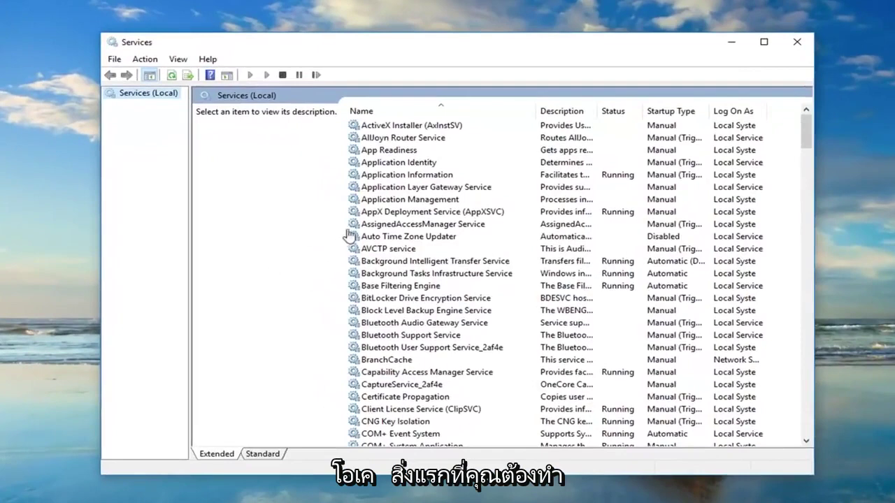
Stop the Background Intelligent Transfer Service with its startup type kept at Automatic (Delayed Start), and confirm its properties.
left_click(412, 224)
left_click(391, 261)
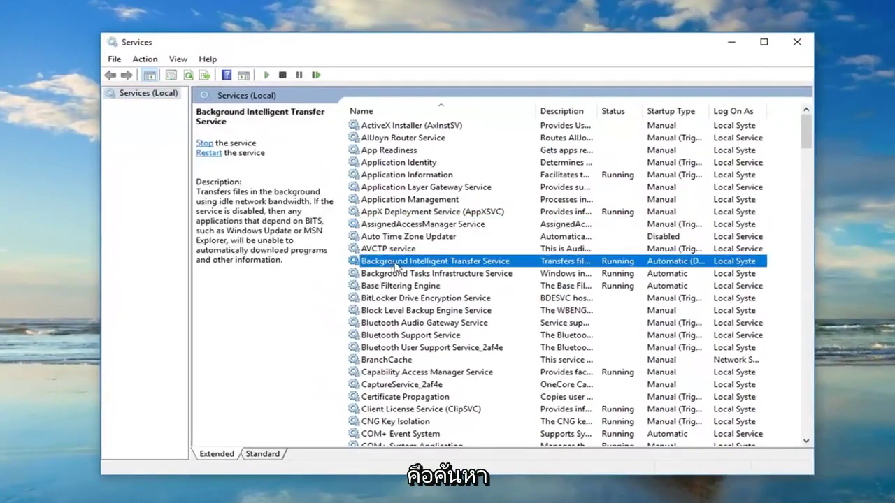
double_click(473, 263)
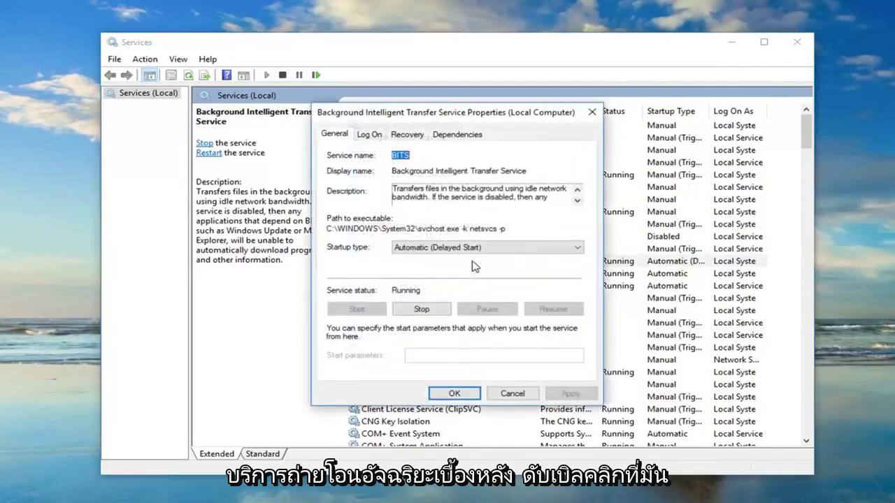
left_click(419, 251)
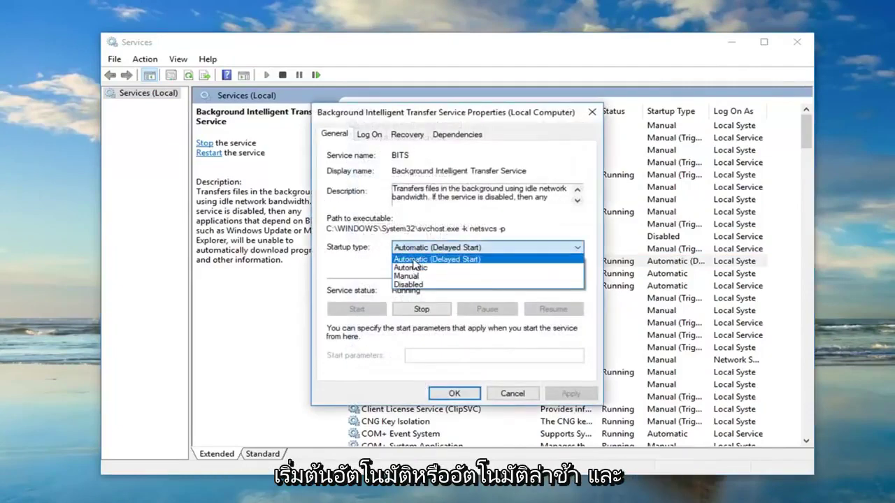
left_click(360, 252)
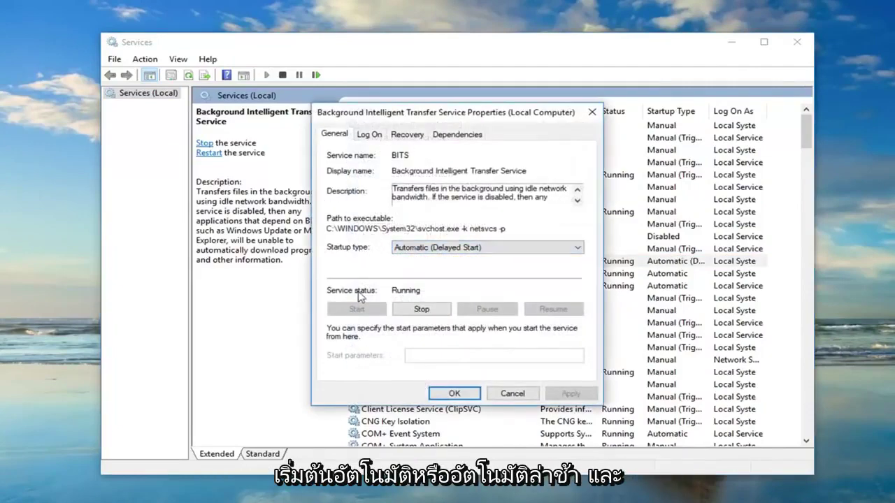
left_click(421, 312)
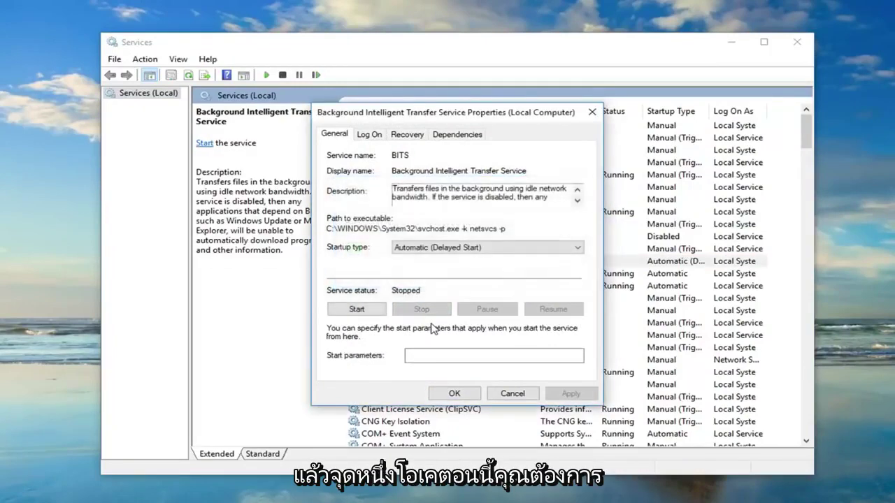
left_click(454, 393)
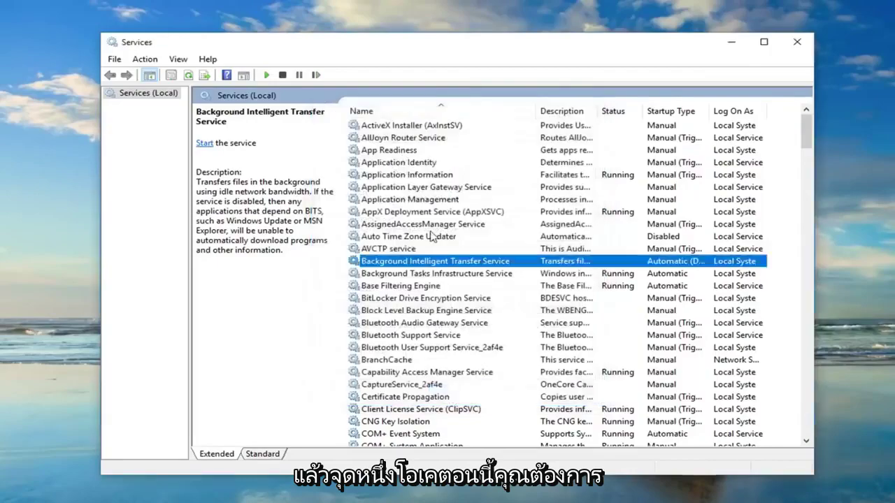
Open the properties of the Windows Update service and set its startup type to Automatic.
scroll(432, 238, "down", 20)
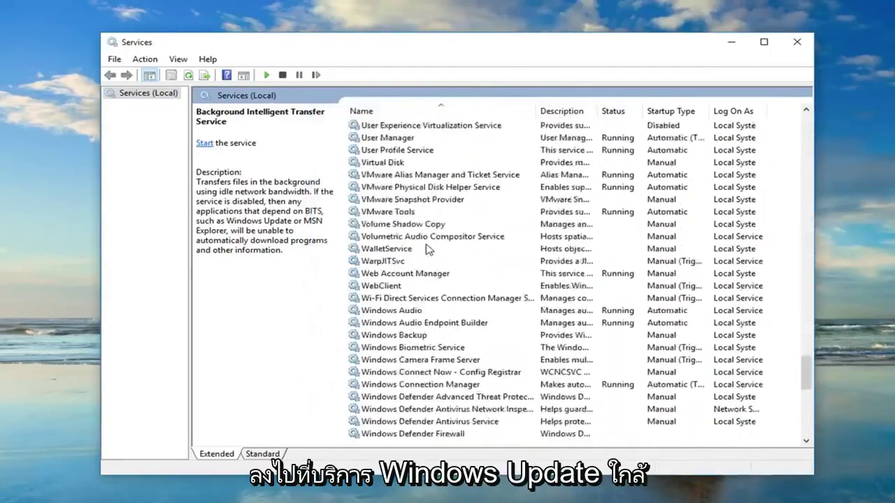
scroll(428, 250, "down", 12)
left_click(393, 275)
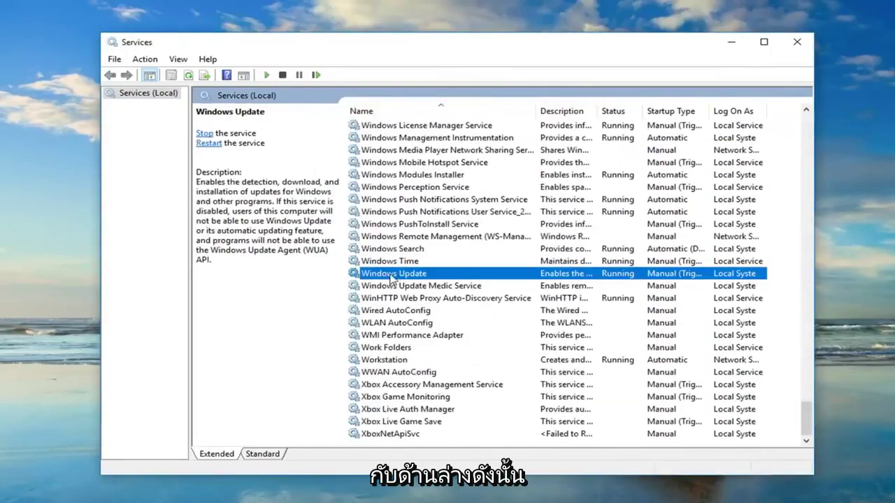
double_click(393, 274)
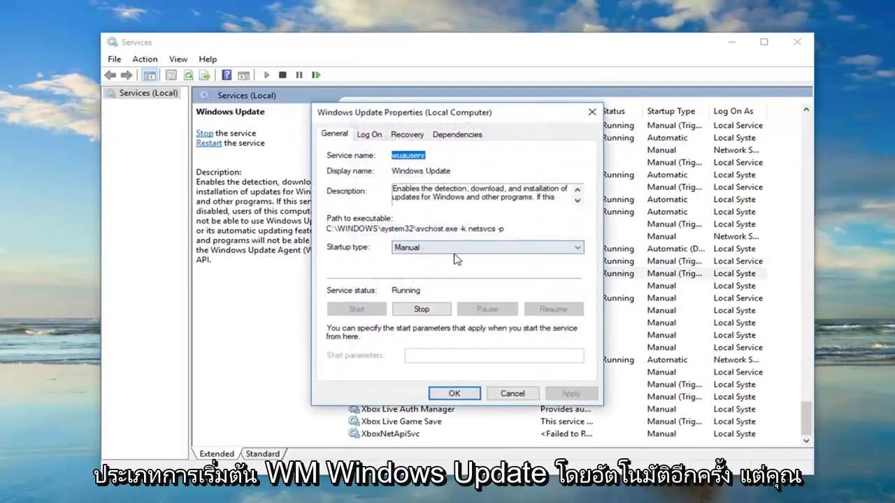
left_click(455, 248)
left_click(426, 264)
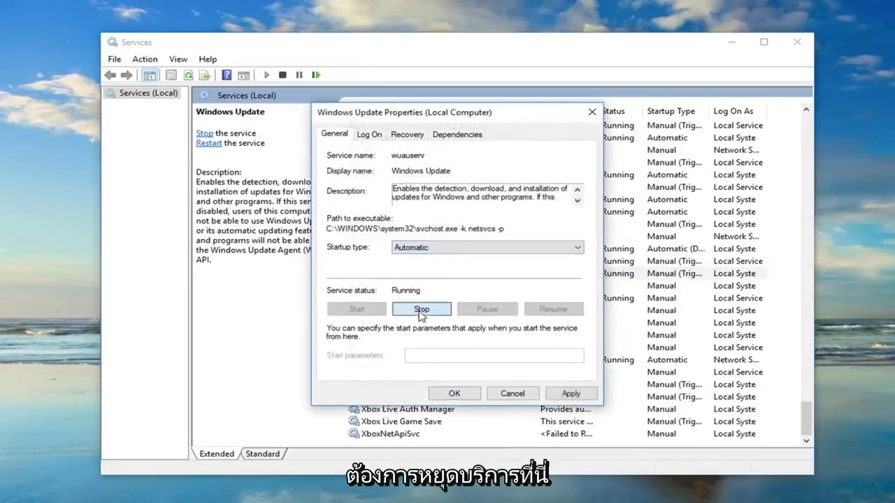
Stop the Windows Update service, retrying the stop if needed, and apply the changes to its properties.
left_click(420, 311)
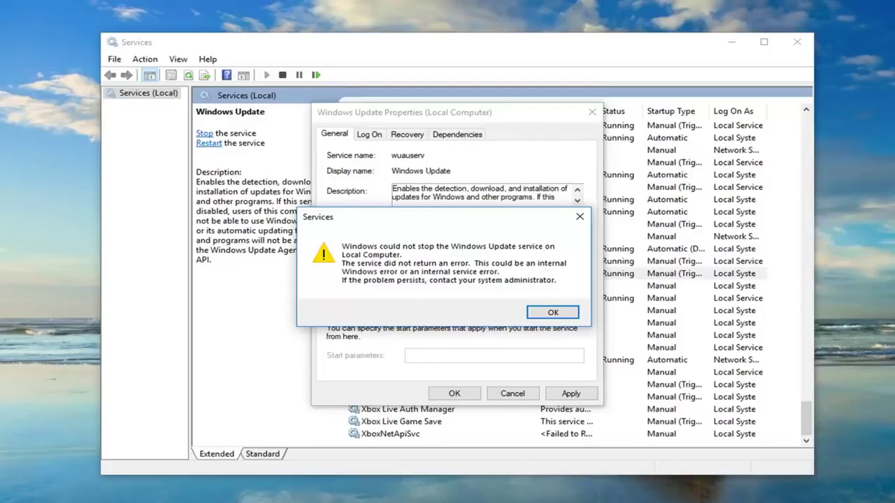
left_click(553, 312)
left_click(421, 309)
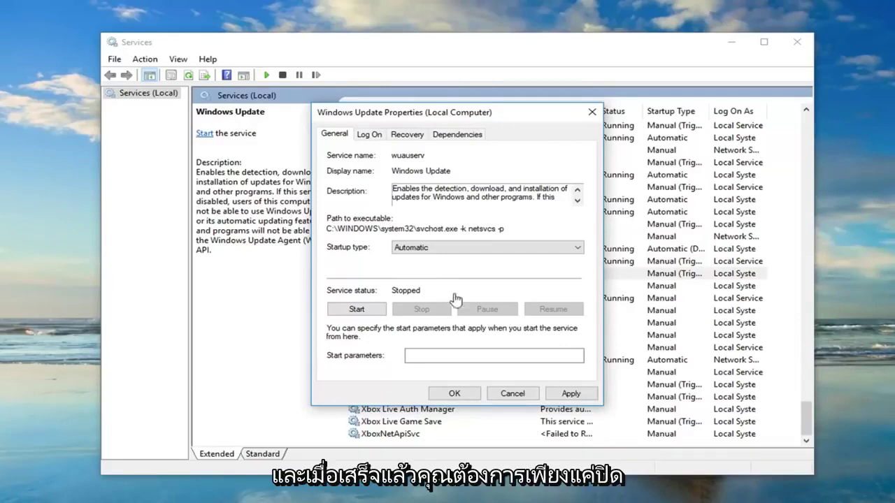
left_click(571, 394)
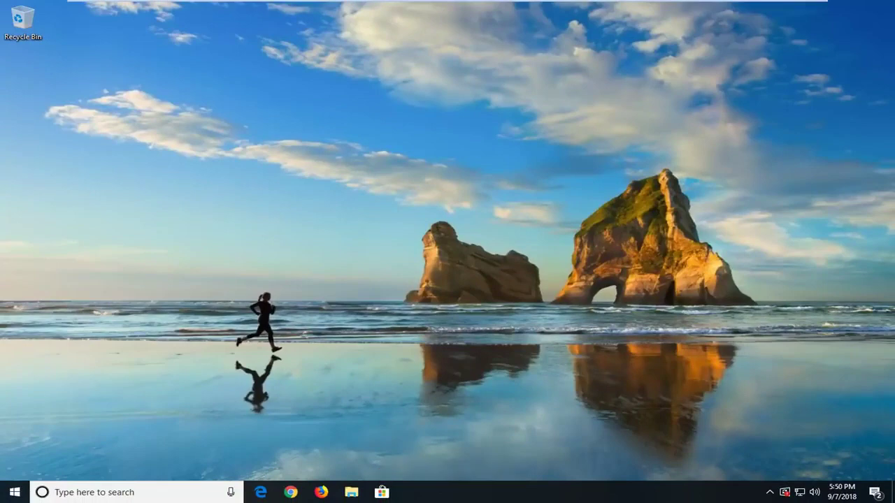
Search Windows for "windows explorer" and open File Explorer.
left_click(9, 495)
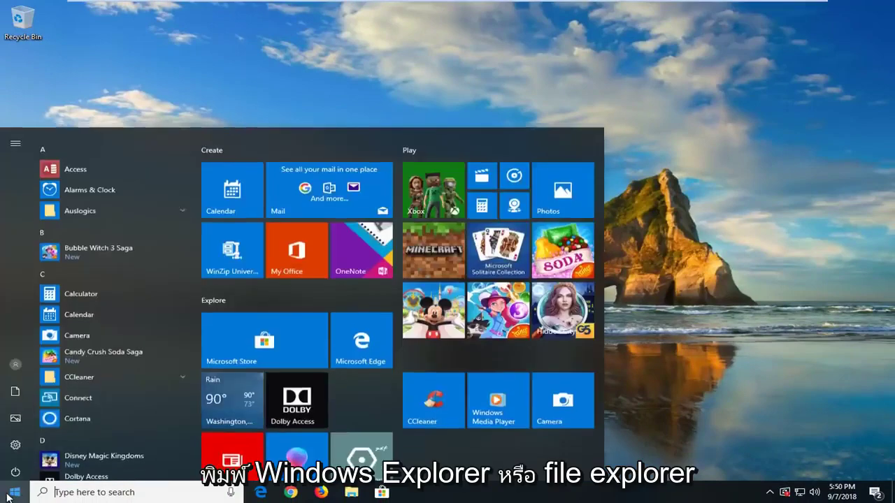
type("window")
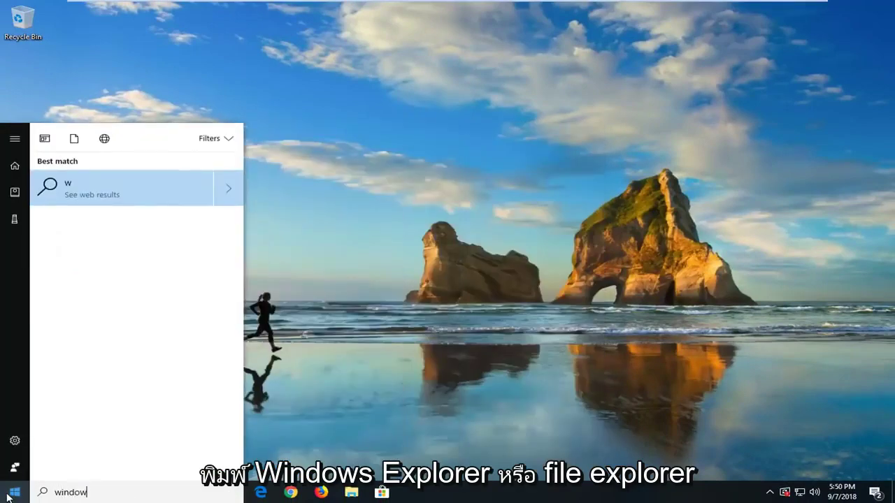
type("s explorer")
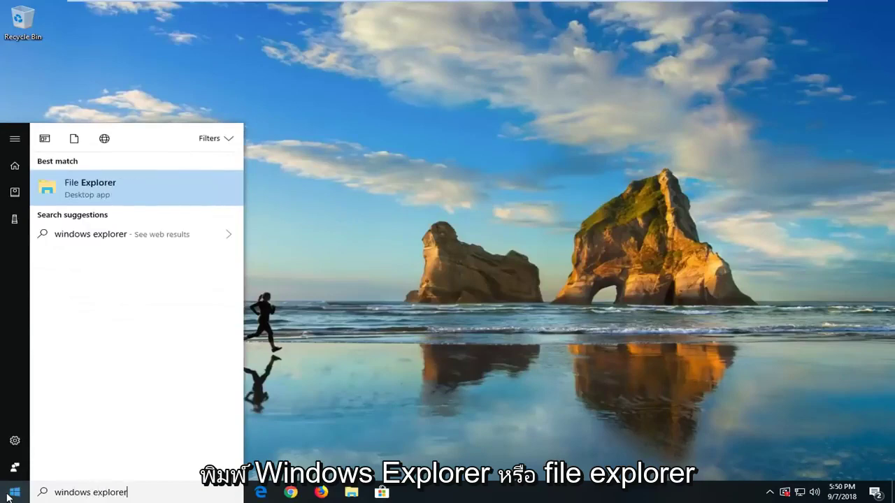
left_click(81, 187)
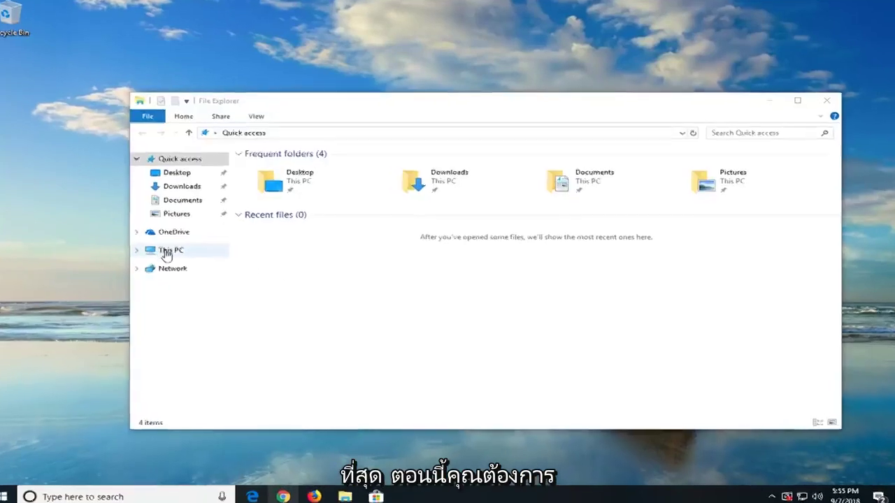
Open the folder C:\Windows\SoftwareDistribution\Download.
left_click(166, 253)
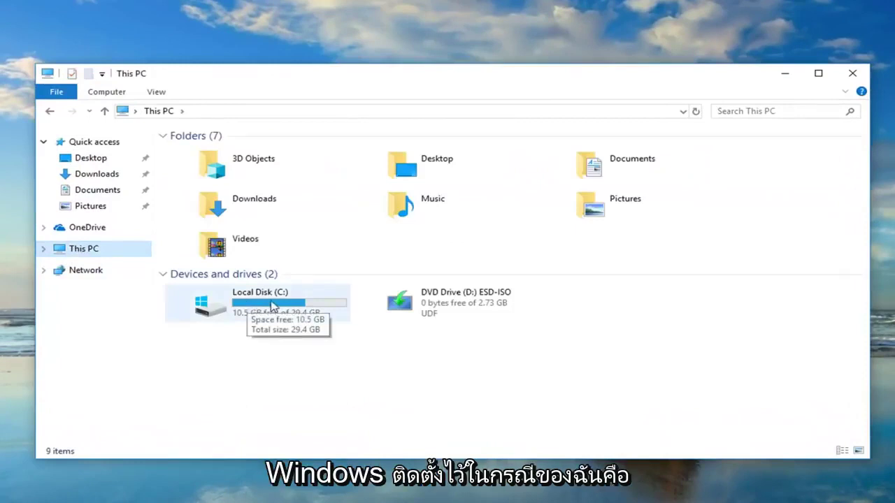
double_click(260, 314)
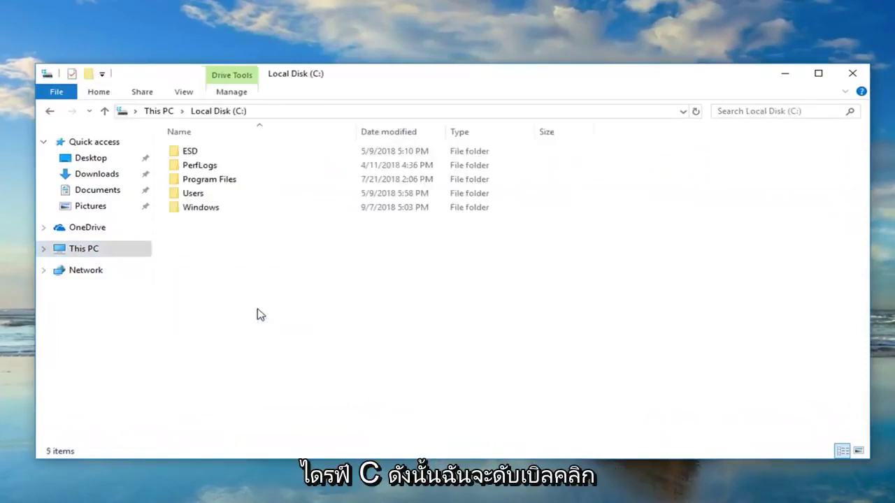
double_click(201, 209)
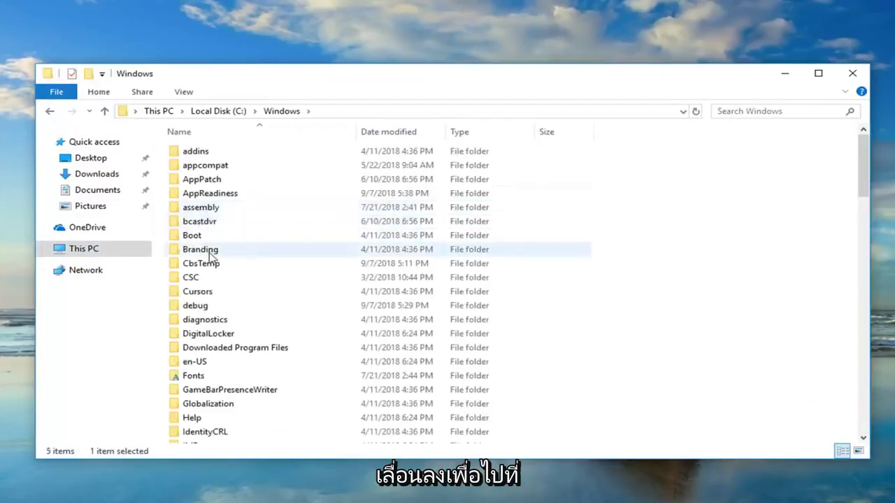
scroll(212, 259, "down", 13)
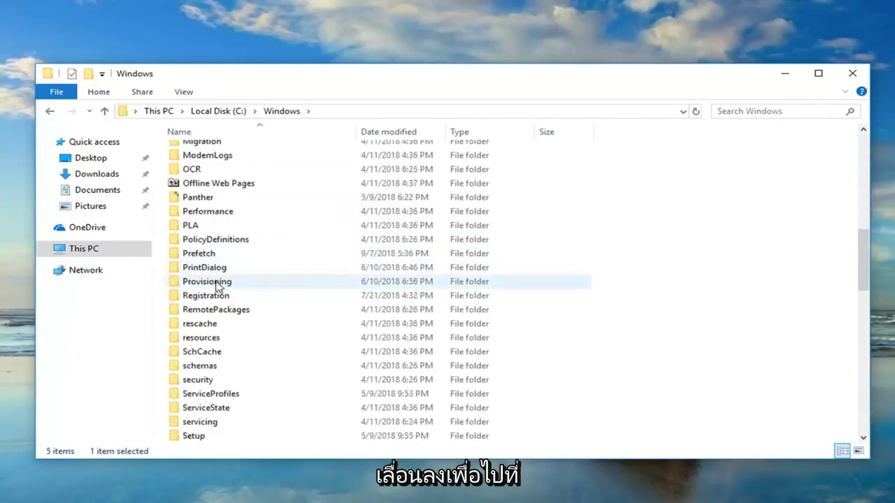
scroll(210, 391, "up", 1)
double_click(232, 434)
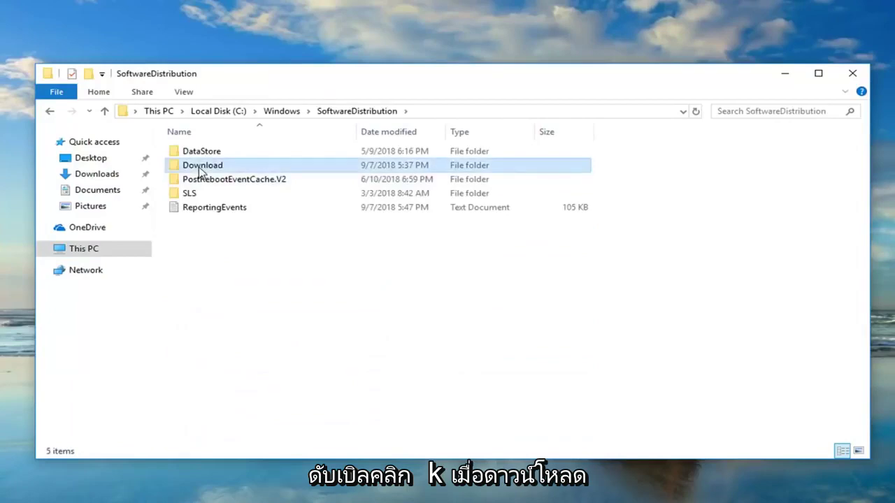
left_click(199, 165)
double_click(199, 166)
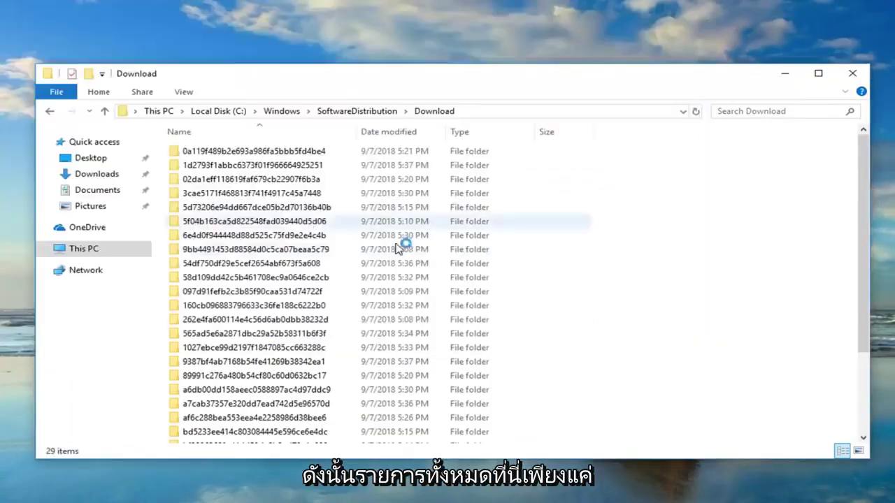
Delete all items in the Download folder, granting administrator permission for all current items.
left_click(411, 221)
left_click(346, 180)
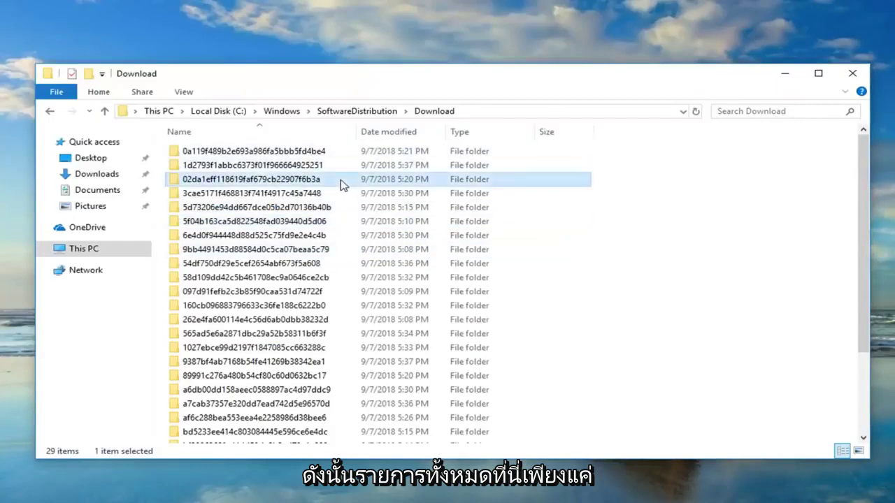
key("ctrl+a")
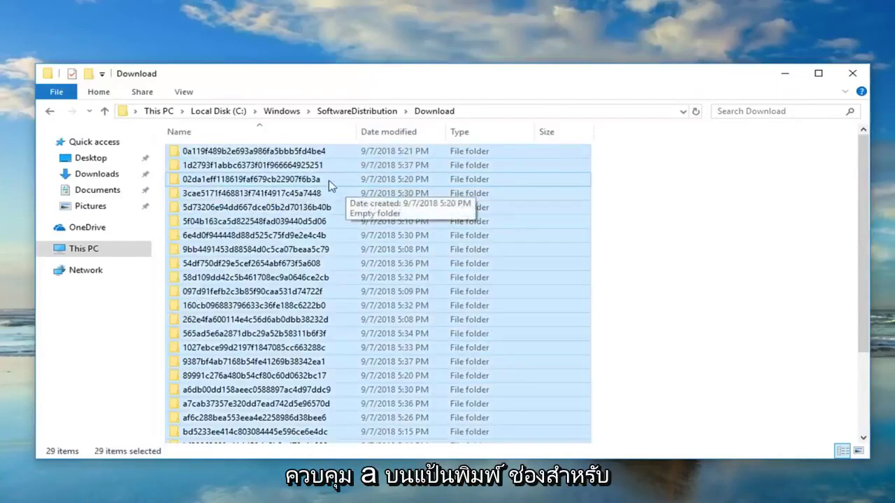
right_click(267, 210)
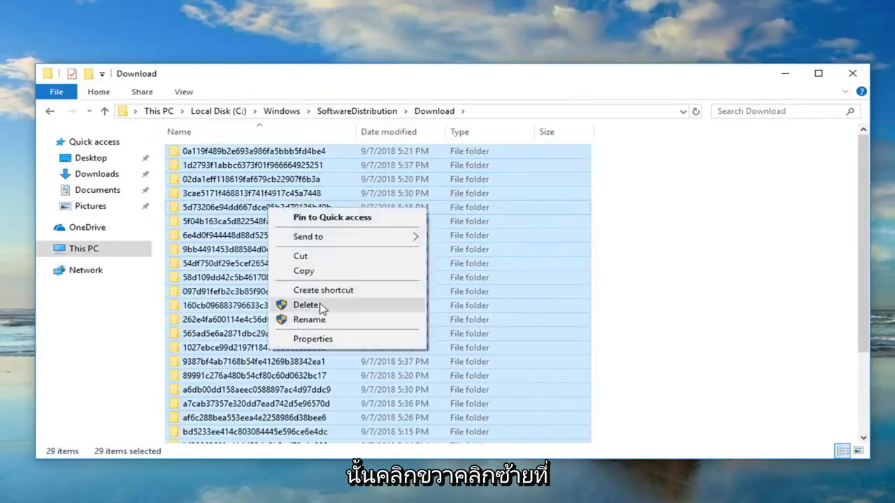
left_click(321, 308)
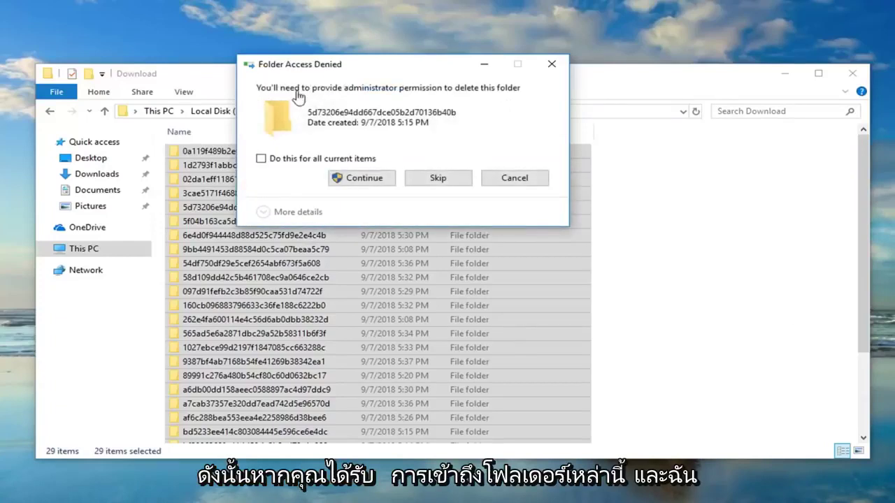
left_click(263, 159)
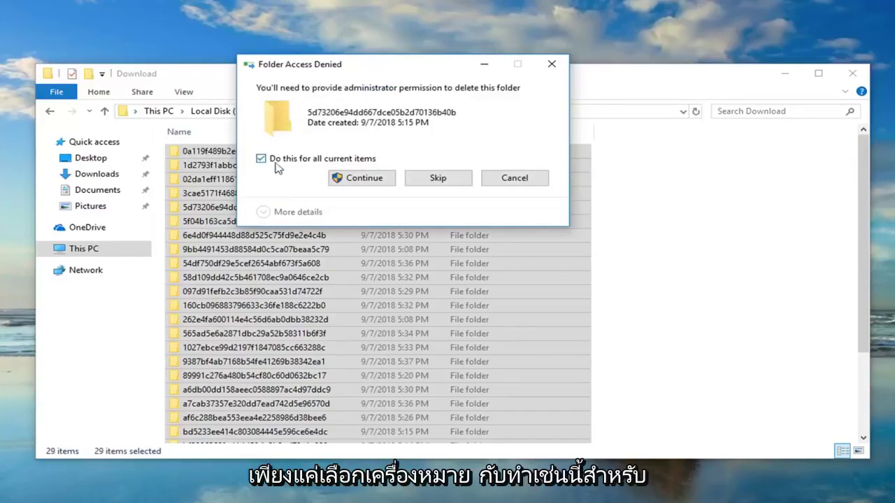
left_click(358, 178)
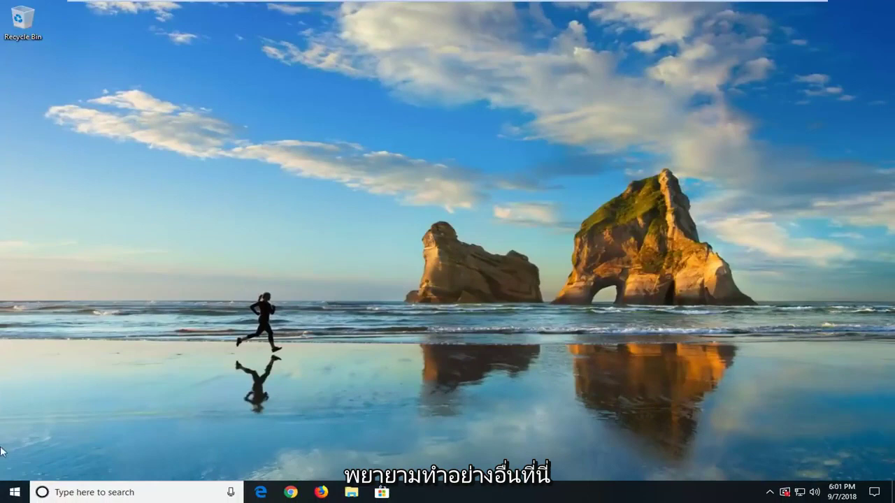
Search Windows for "cmd" and run Command Prompt as administrator, allowing it to make changes to the device.
left_click(13, 497)
type("cmd")
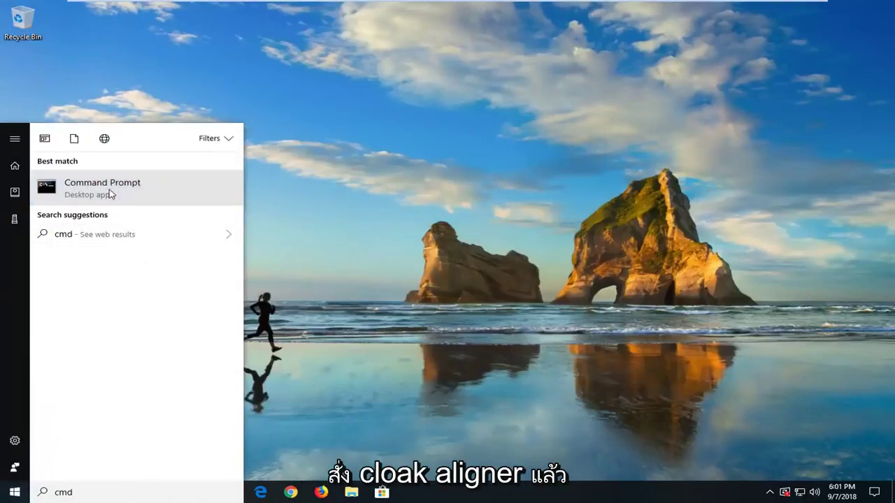
right_click(109, 195)
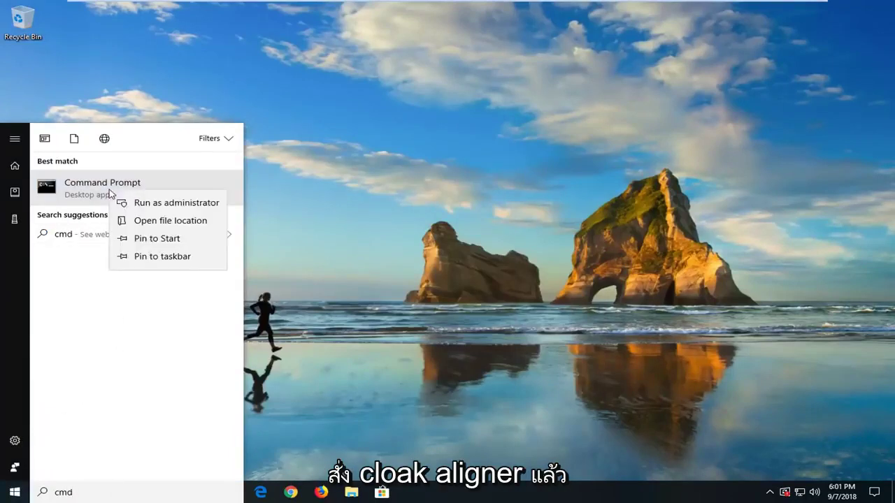
left_click(156, 209)
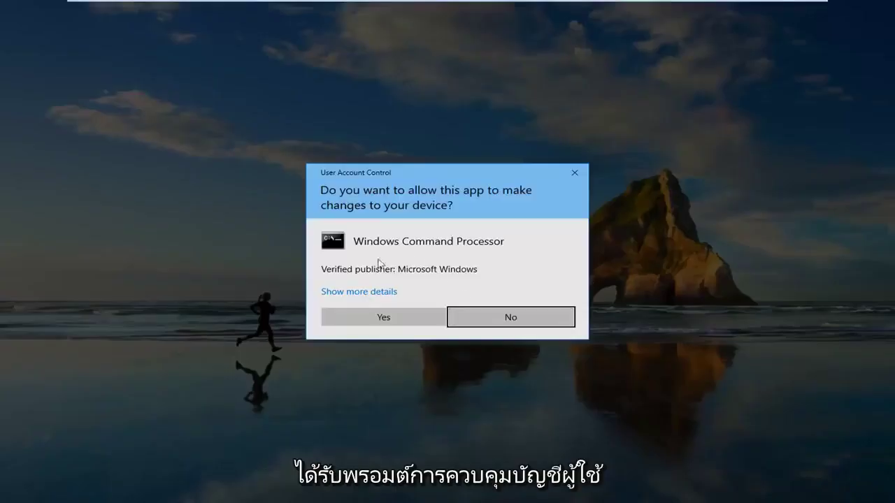
left_click(383, 319)
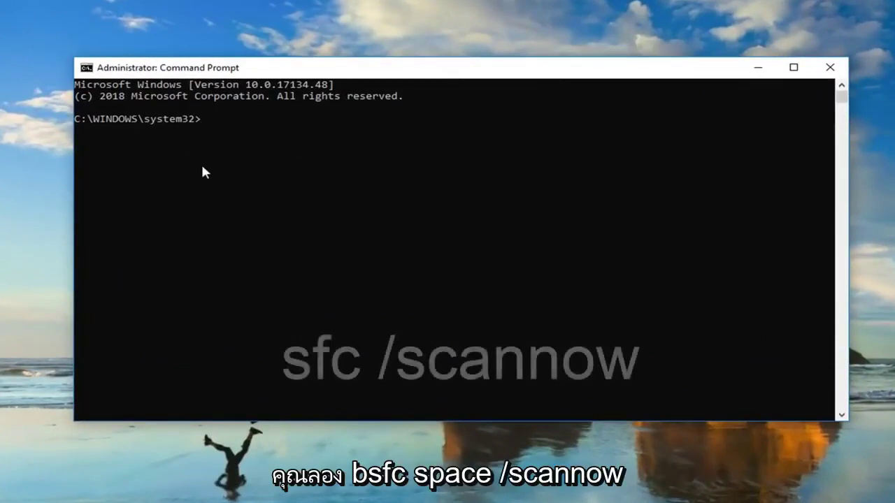
Run the system file check with "sfc /scannow" and shift the Command Prompt window slightly aside.
type("sfc /scannow")
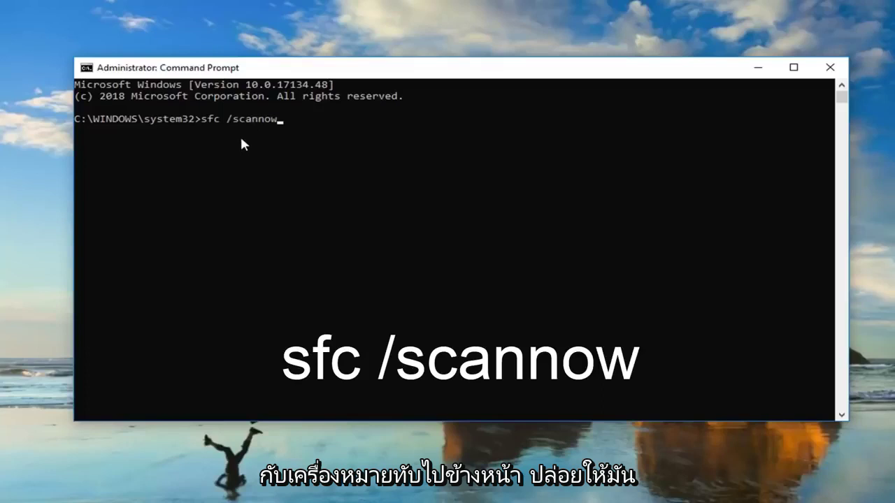
key("Return")
left_click_drag(300, 66, 342, 83)
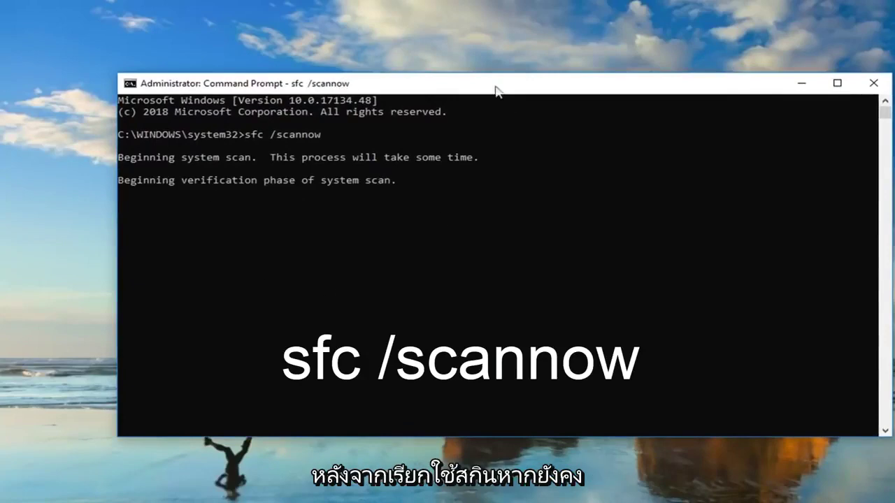
Open a second Command Prompt as administrator via a "cmd" search, approve the permission request, and place its window over the first.
key("super")
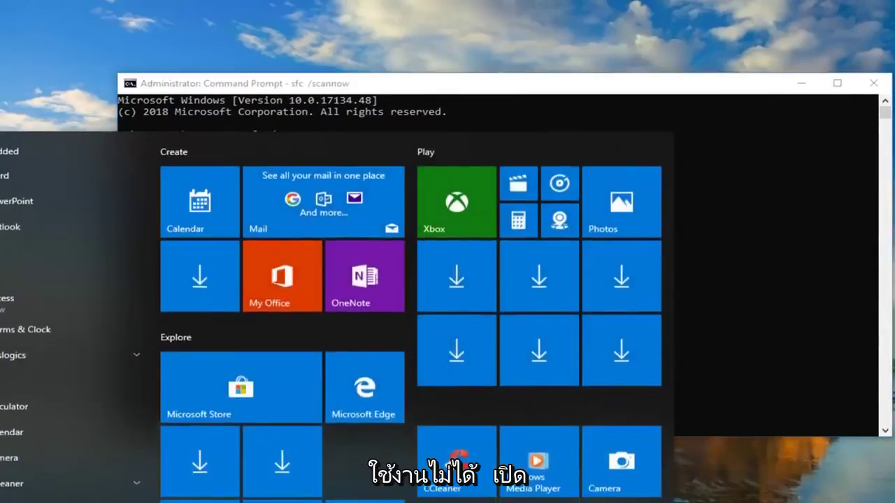
type("c")
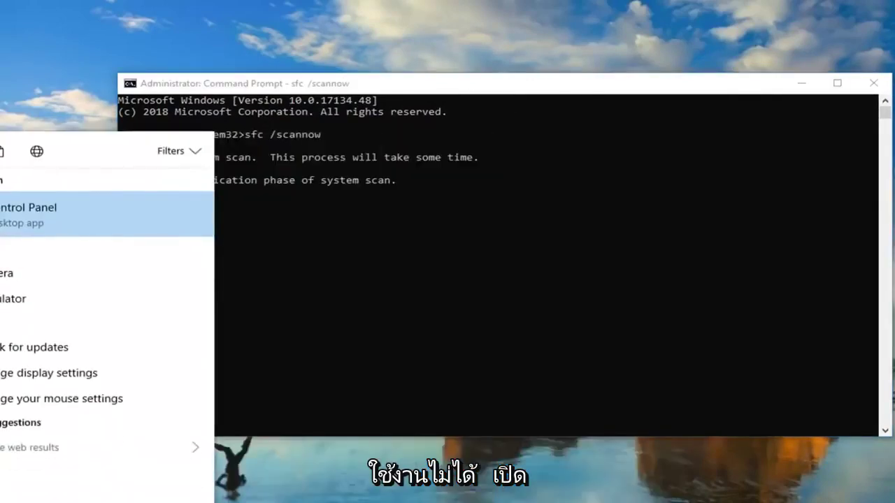
type("md")
right_click(38, 217)
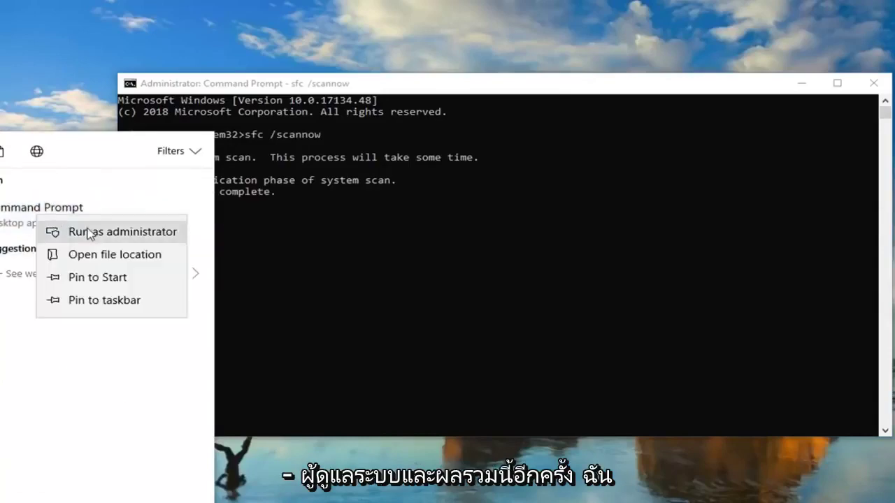
left_click(90, 234)
left_click(398, 377)
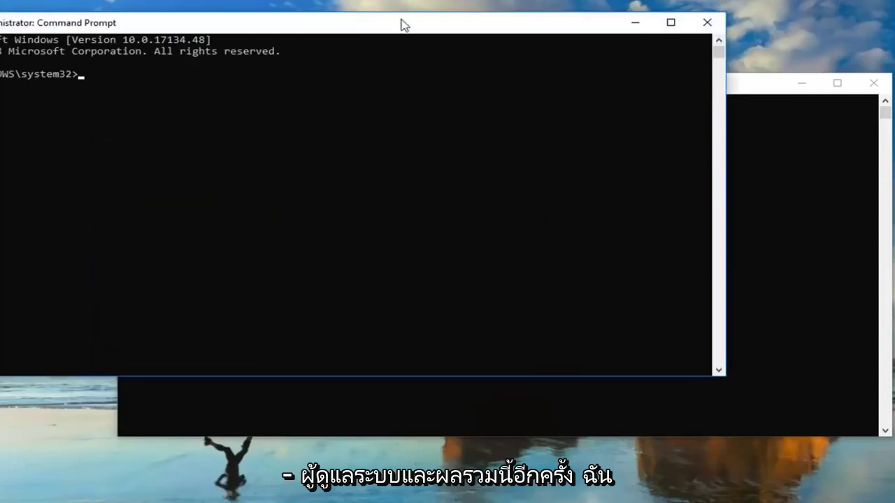
left_click_drag(404, 25, 563, 84)
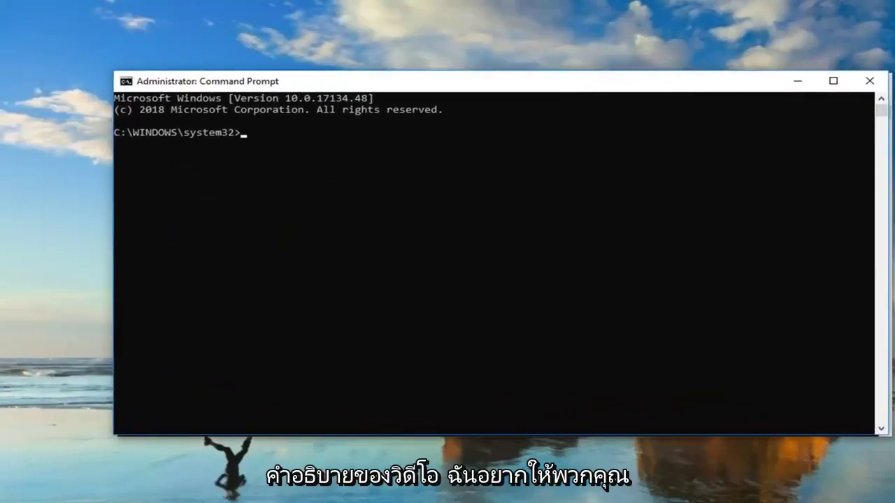
Paste the command "DISM /Online /Cleanup-Image /RestoreHealth" into the new Command Prompt and run it.
right_click(452, 86)
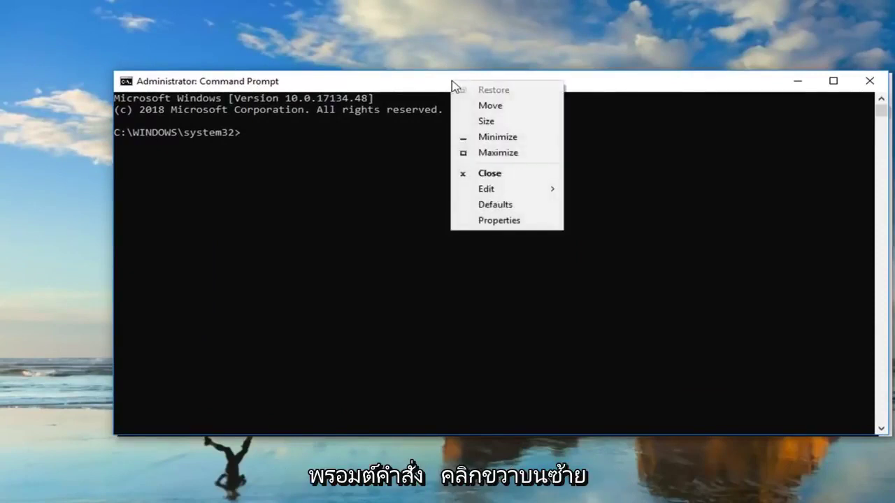
mouse_move(494, 193)
left_click(633, 222)
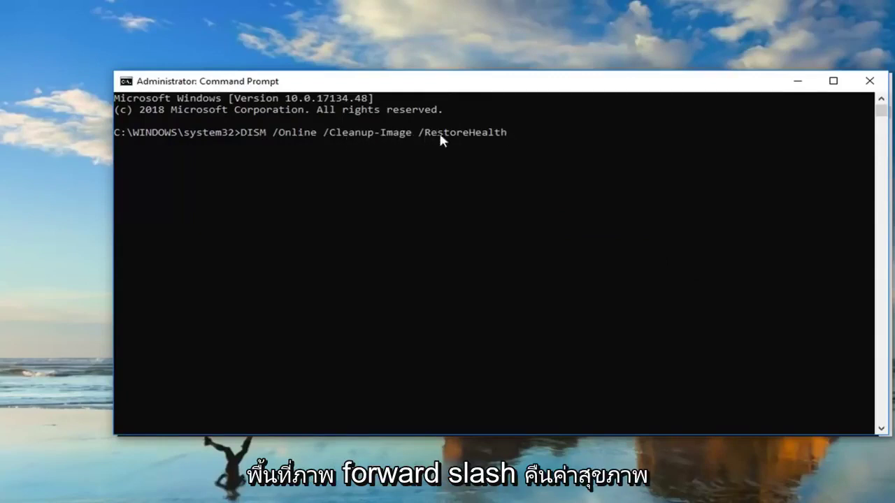
key("Return")
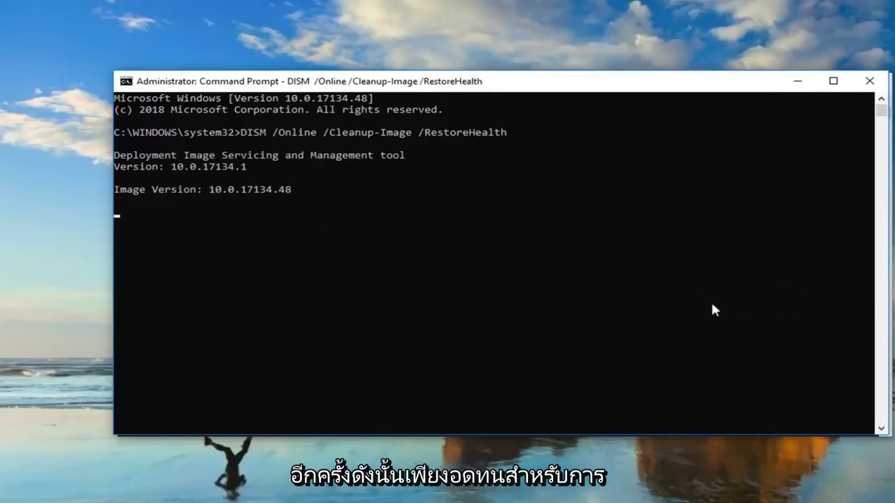
Rearrange the two Command Prompt windows, moving the DISM window aside, repositioning the sfc window, and placing DISM back over it.
mouse_move(511, 82)
left_mouse_down()
mouse_move(553, 246)
mouse_move(548, 353)
mouse_move(496, 119)
mouse_move(510, 86)
left_mouse_up()
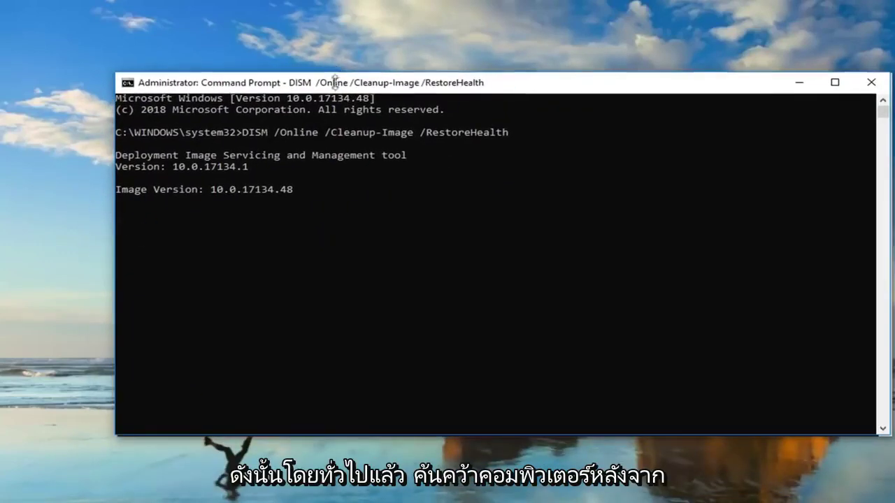
left_click_drag(350, 82, 520, 174)
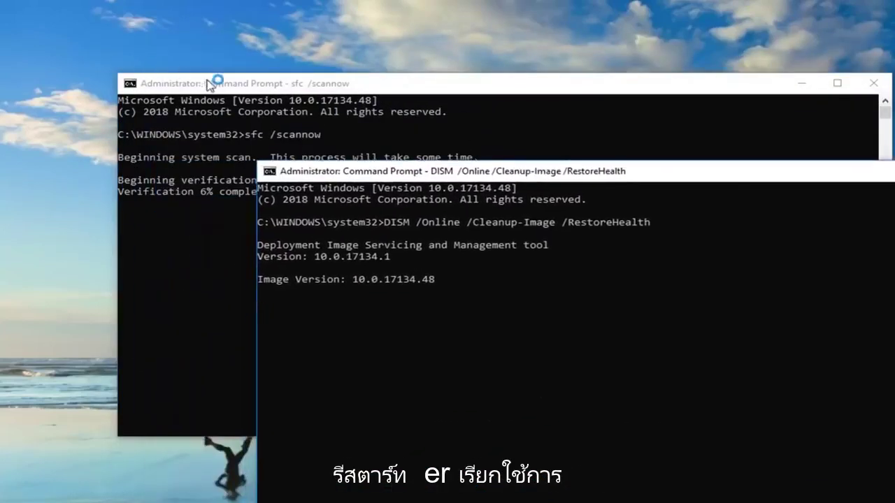
left_click_drag(231, 86, 202, 66)
left_click(881, 199)
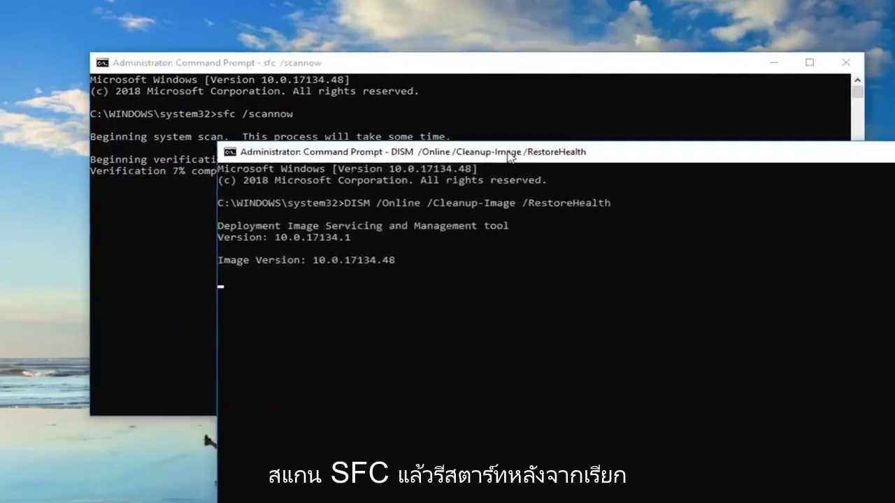
left_click_drag(509, 157, 390, 64)
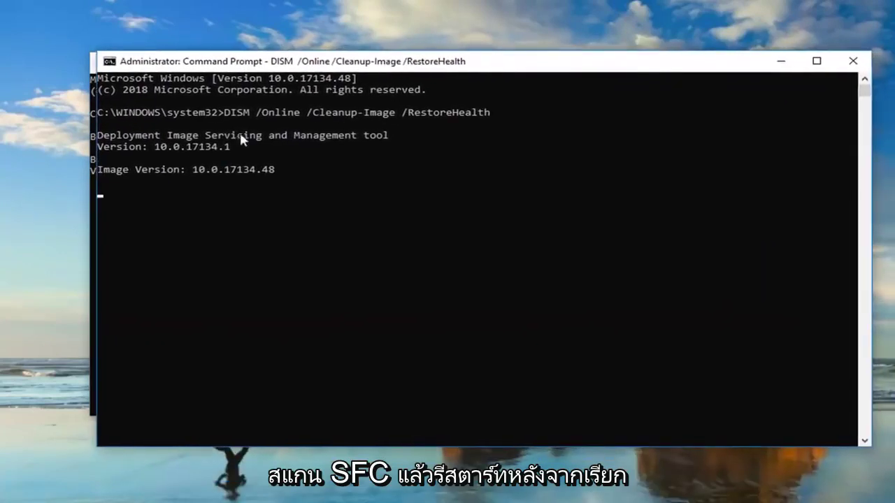